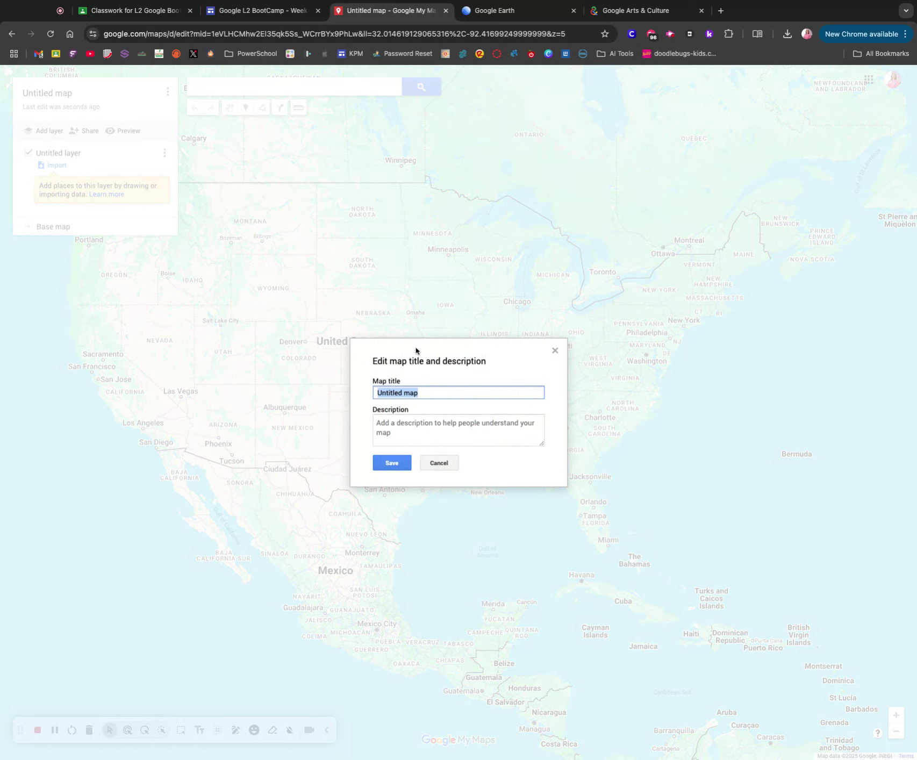
Enter 'Level 2 Test Map' as the map title and 'Test for Video' as its description.
{"action": "type", "text": "LEvel"}
{"action": "key", "text": "BackSpace"}
{"action": "key", "text": "BackSpace"}
{"action": "key", "text": "BackSpace"}
{"action": "type", "text": "evel 2 Test Map"}
{"action": "key", "text": "Tab"}
{"action": "type", "text": "Test for Video"}
{"action": "left_click", "coordinate": [392, 463]}
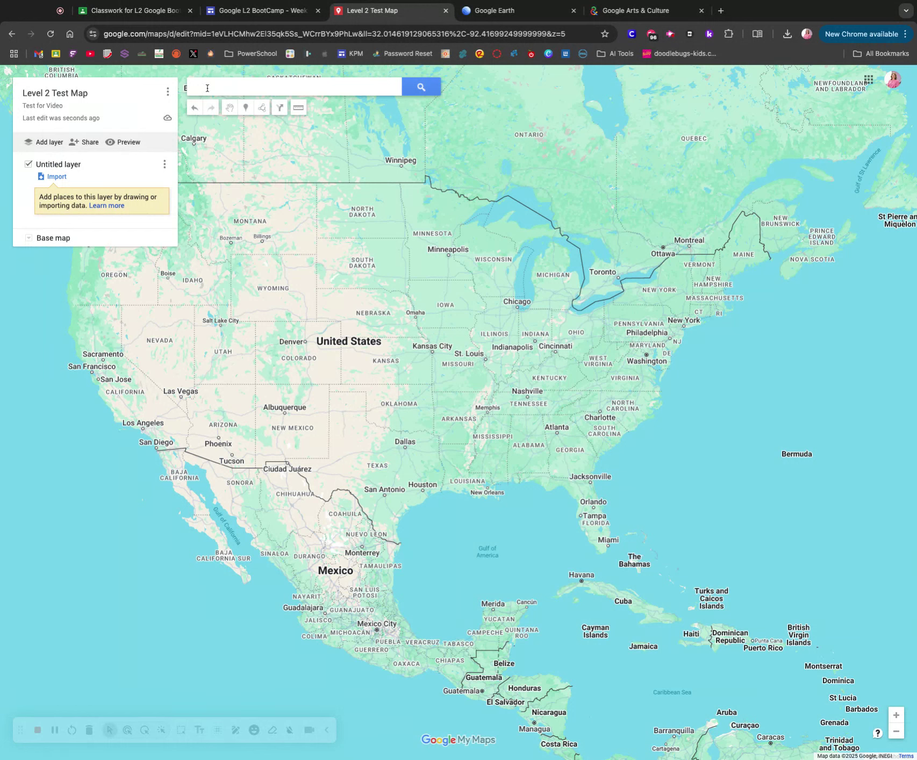
Search '1705 lay da' and select the 1705 Lay Dam Road, Clanton, AL result.
{"action": "left_click", "coordinate": [207, 88]}
{"action": "type", "text": "1705"}
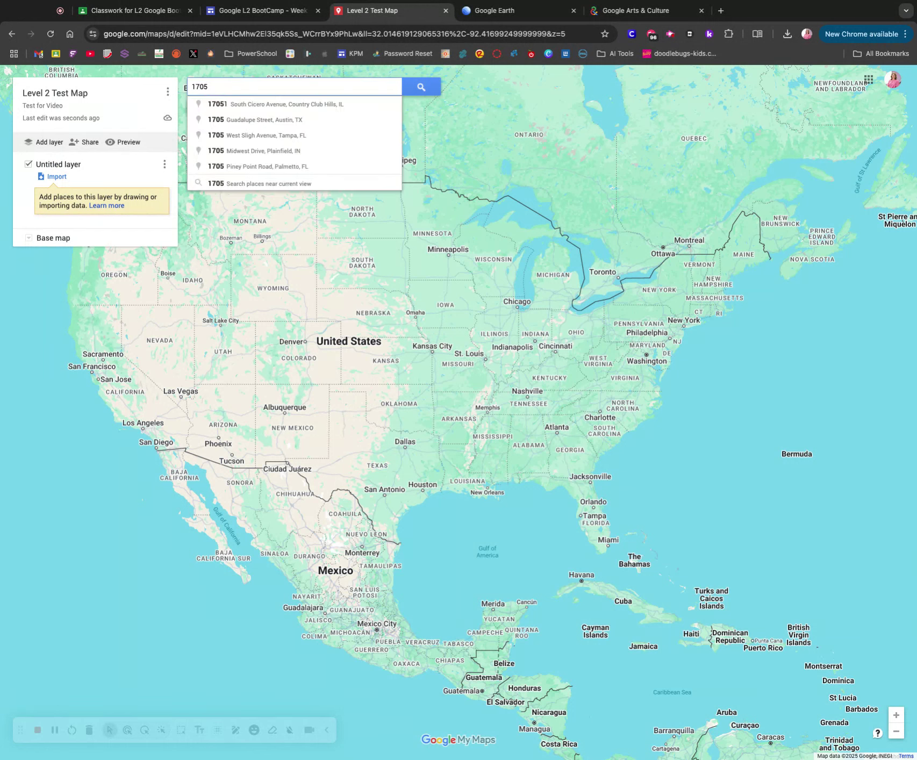
{"action": "type", "text": " lay da"}
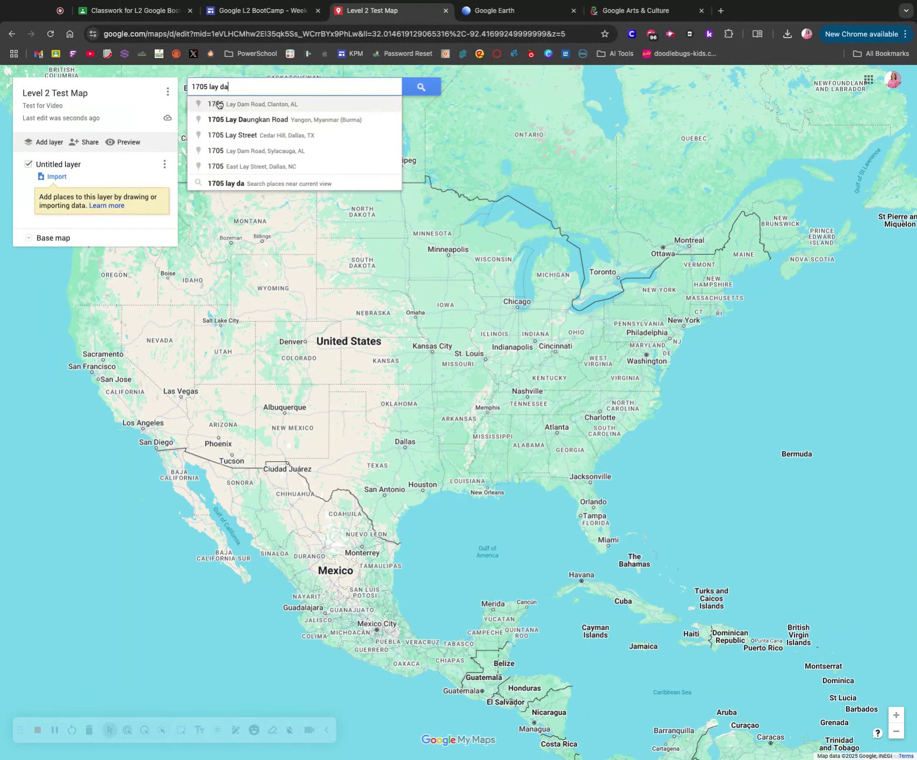
{"action": "left_click", "coordinate": [231, 107]}
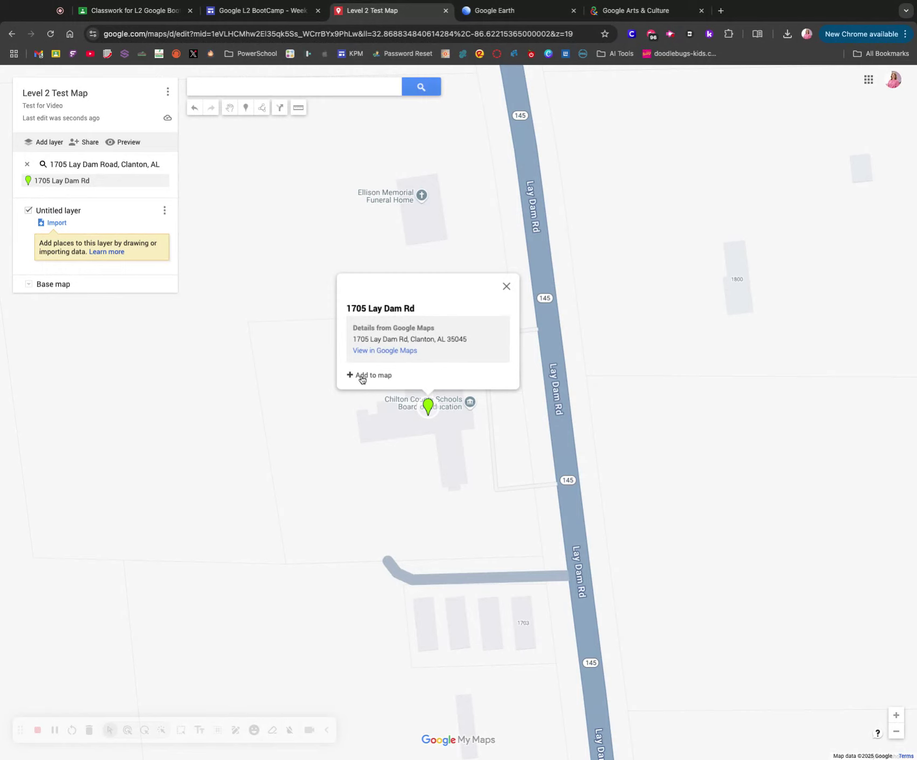
Add the Lay Dam Rd result as a placemark named 'Chilton County Board of Education', described 'Central Office'.
{"action": "left_click", "coordinate": [370, 374]}
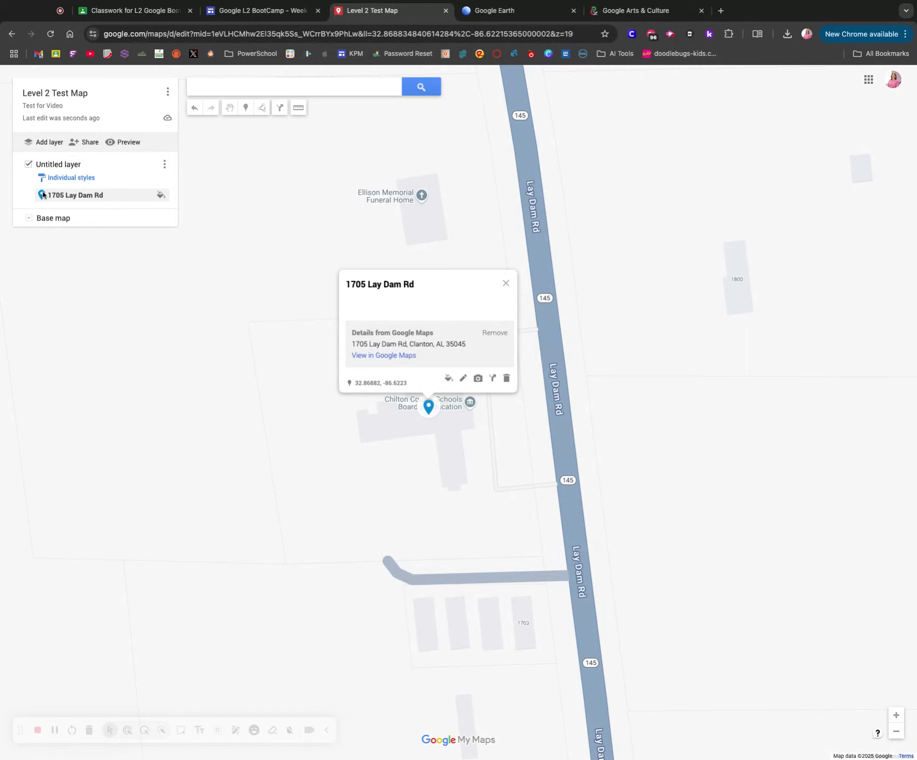
{"action": "mouse_move", "coordinate": [161, 198]}
{"action": "left_click", "coordinate": [463, 378]}
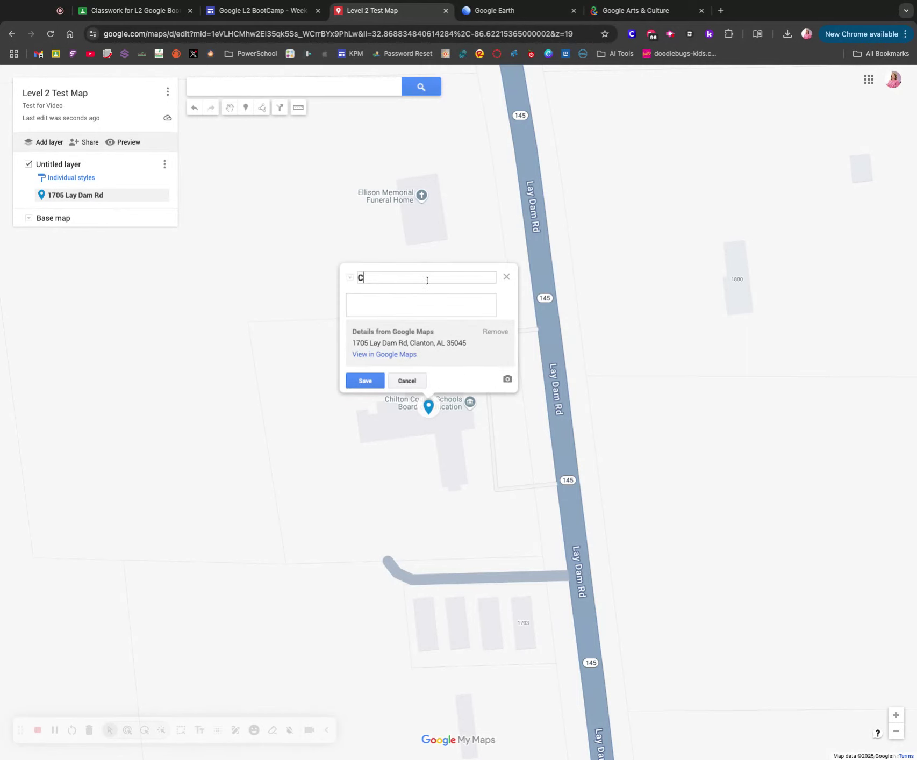
{"action": "type", "text": "Chilton Coutn"}
{"action": "key", "text": "BackSpace"}
{"action": "key", "text": "BackSpace"}
{"action": "type", "text": "nty Board of Education"}
{"action": "key", "text": "Tab"}
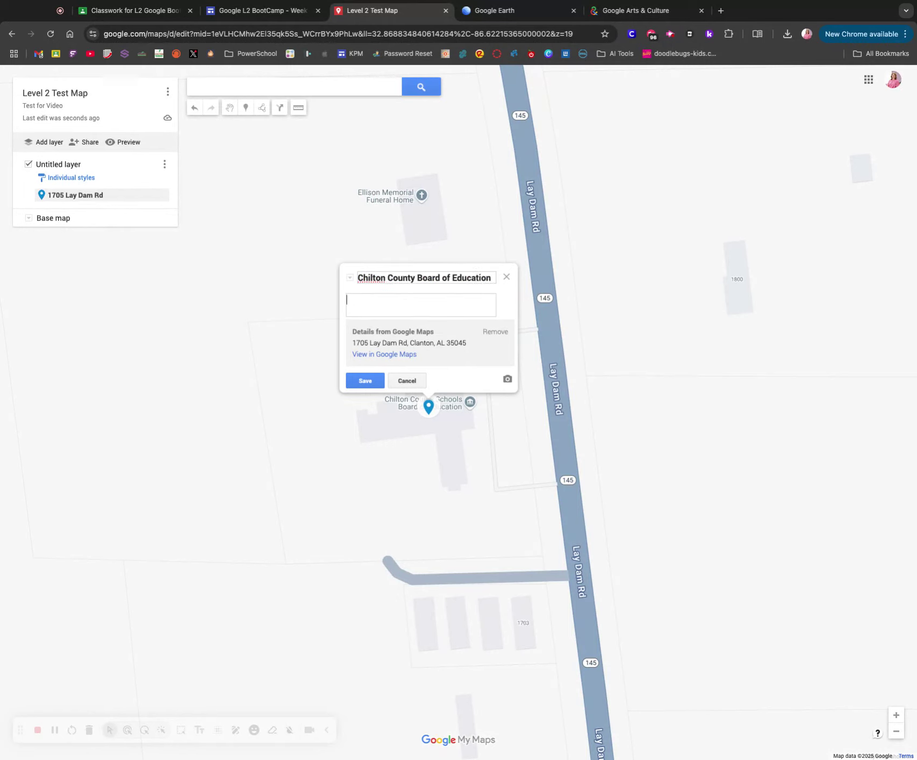
{"action": "type", "text": "Central Office"}
{"action": "left_click", "coordinate": [360, 381]}
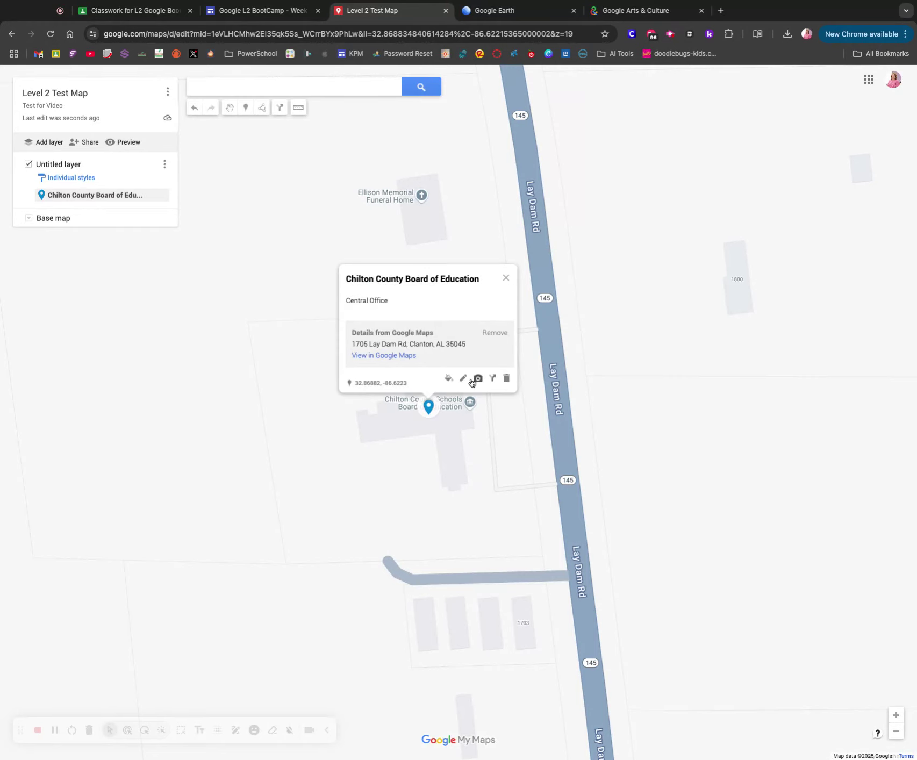
Color the Chilton County Board of Education marker green, dismissing the image chooser without adding media.
{"action": "left_click", "coordinate": [451, 379]}
{"action": "left_click", "coordinate": [522, 380]}
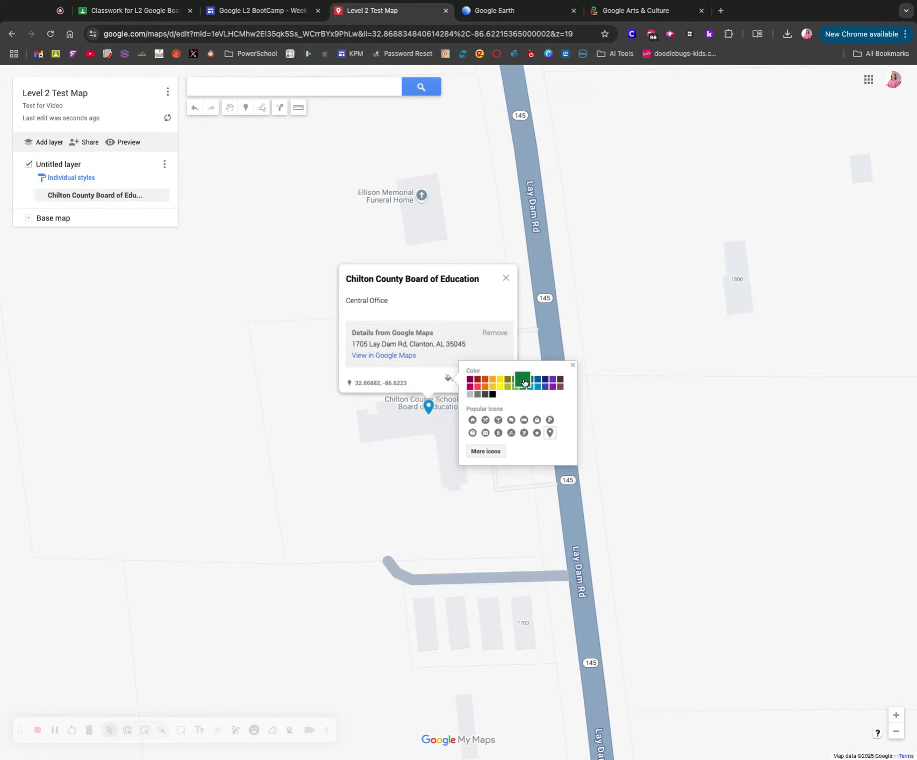
{"action": "left_click", "coordinate": [427, 370]}
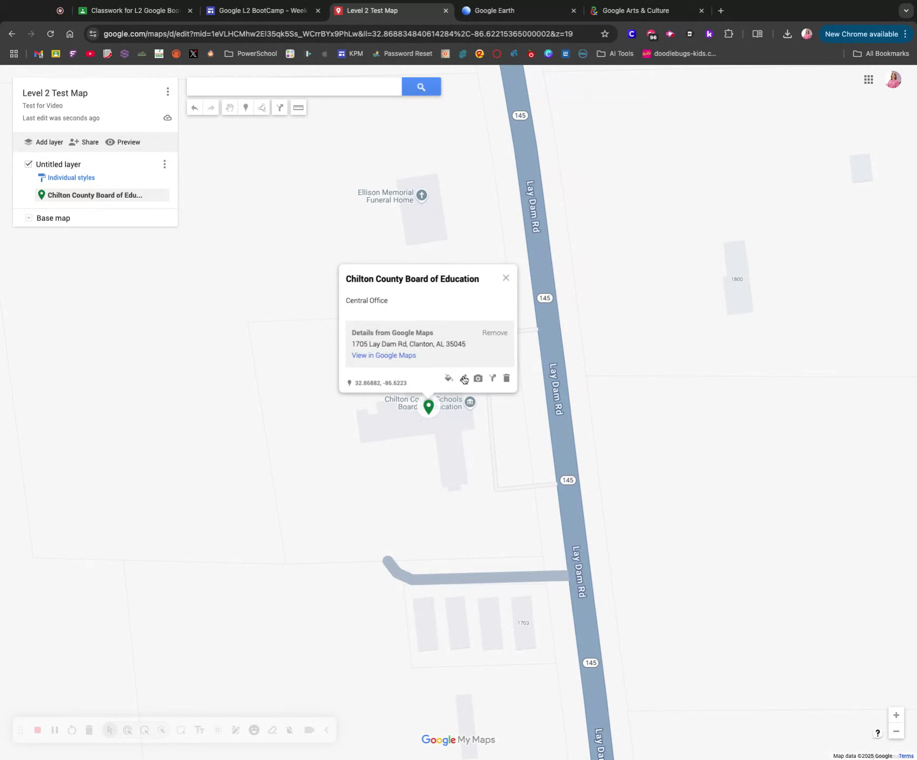
{"action": "left_click", "coordinate": [478, 379]}
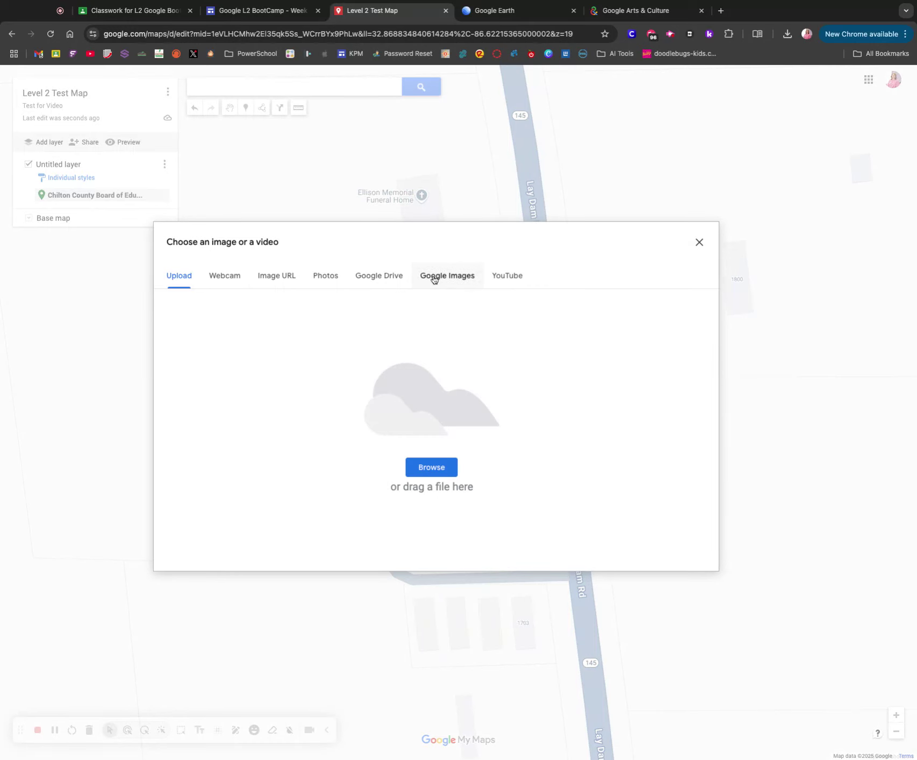
{"action": "left_click", "coordinate": [699, 242]}
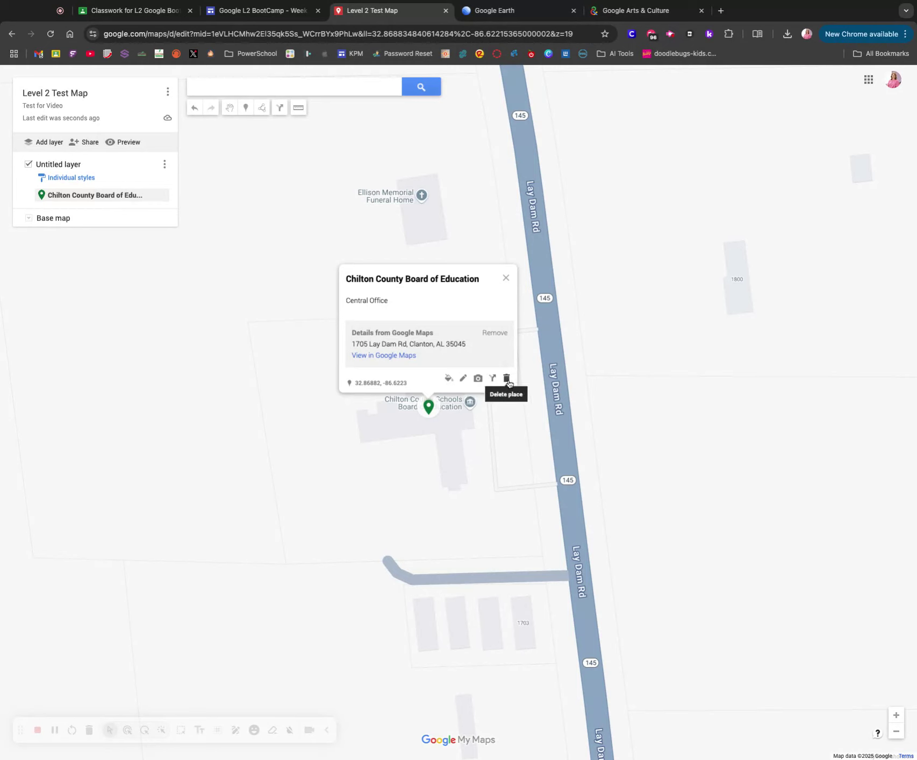
Search 'Chilton Conty High School' and add the Thorsby High School result to the map layer.
{"action": "left_click", "coordinate": [506, 278]}
{"action": "type", "text": "Chli"}
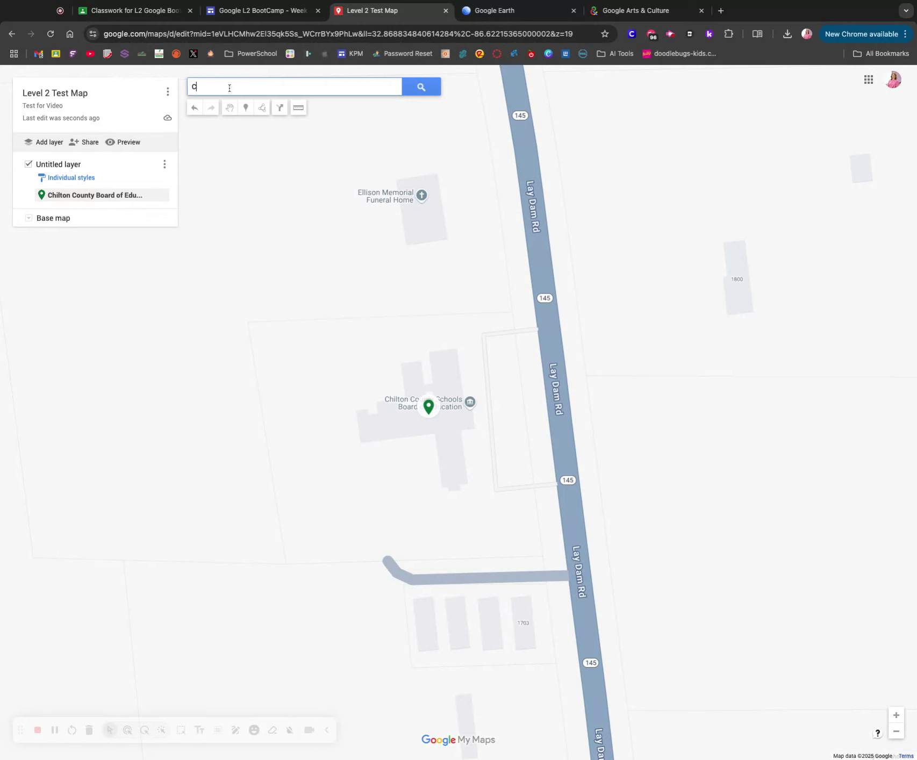
{"action": "key", "text": "BackSpace"}
{"action": "key", "text": "BackSpace"}
{"action": "type", "text": "ilt"}
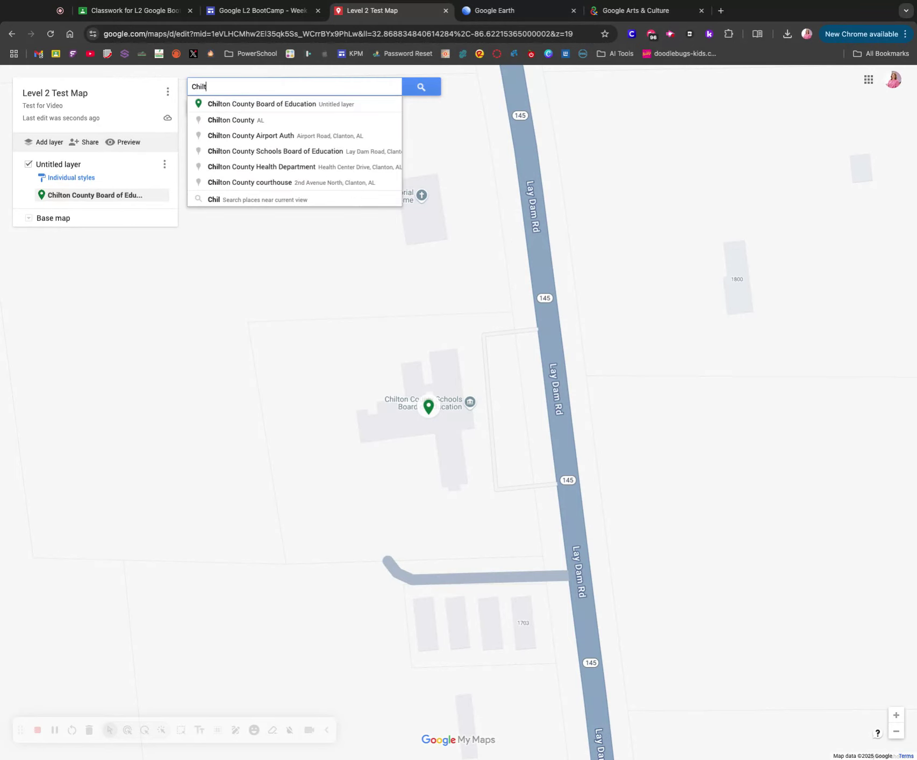
{"action": "type", "text": "on Conty High School"}
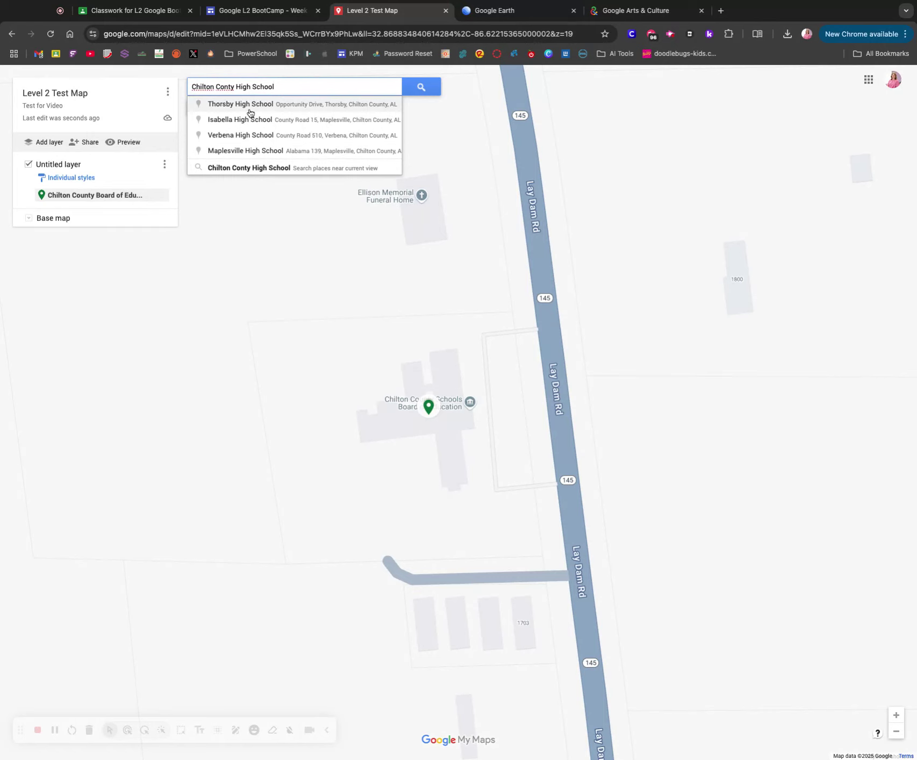
{"action": "left_click", "coordinate": [248, 104]}
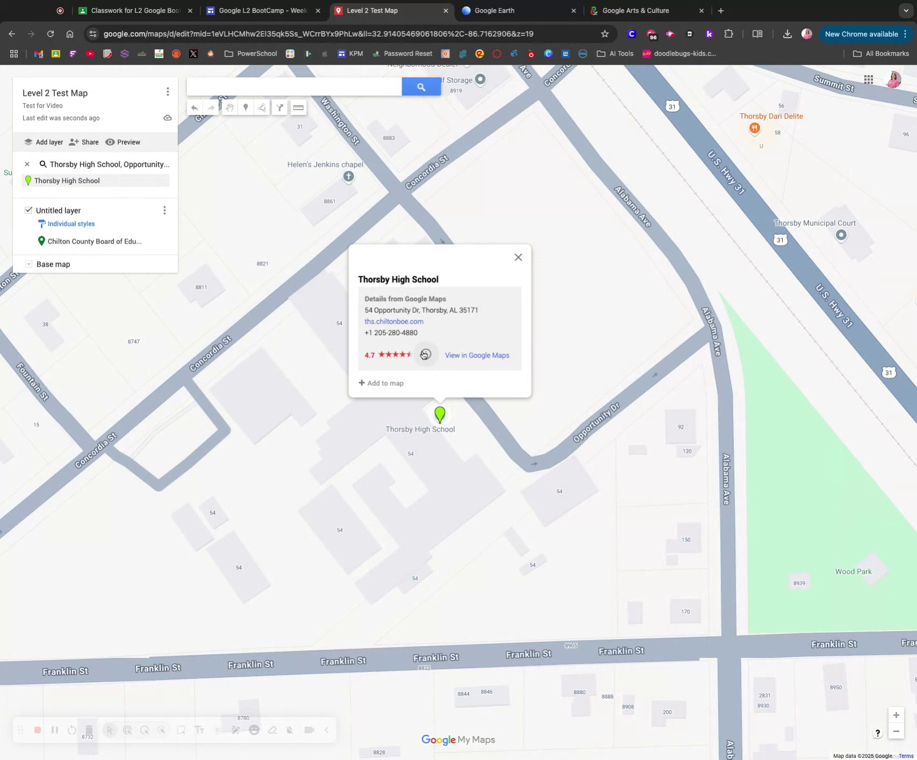
{"action": "left_click", "coordinate": [383, 383]}
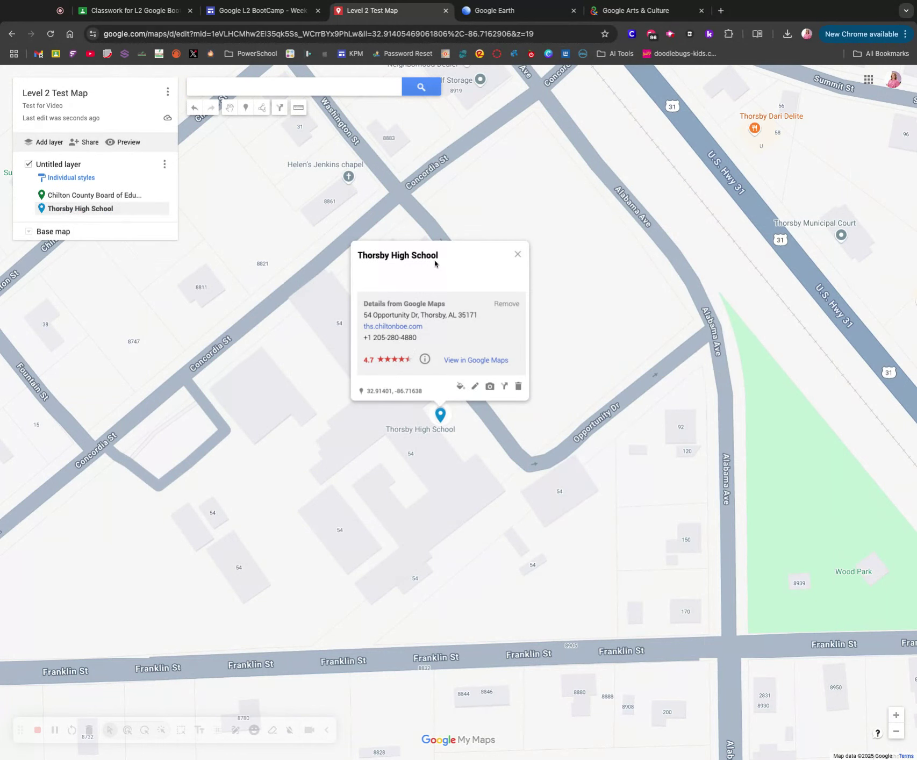
Change the Thorsby High School placemark's color from blue to red.
{"action": "left_click", "coordinate": [475, 386]}
{"action": "left_click", "coordinate": [417, 389]}
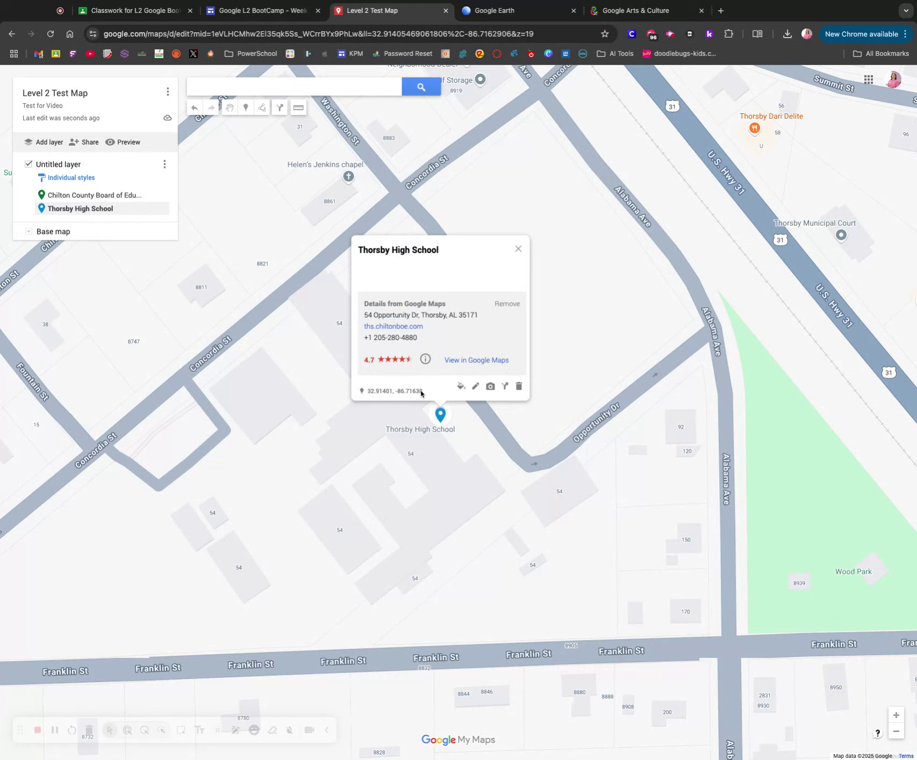
{"action": "left_click", "coordinate": [461, 386]}
{"action": "left_click", "coordinate": [491, 389]}
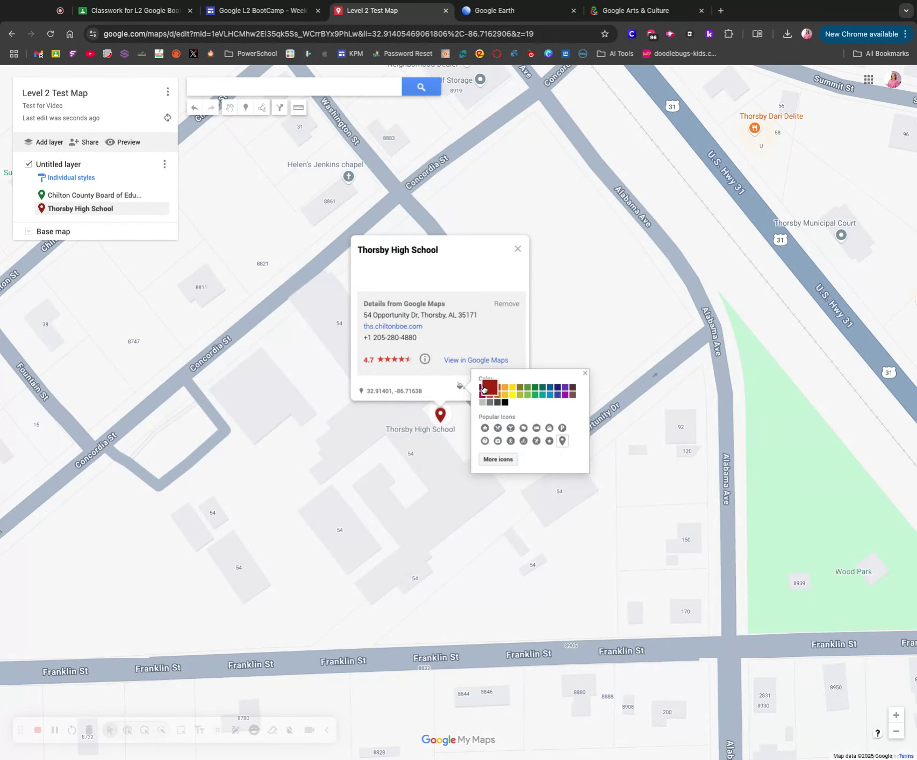
{"action": "left_click", "coordinate": [523, 256]}
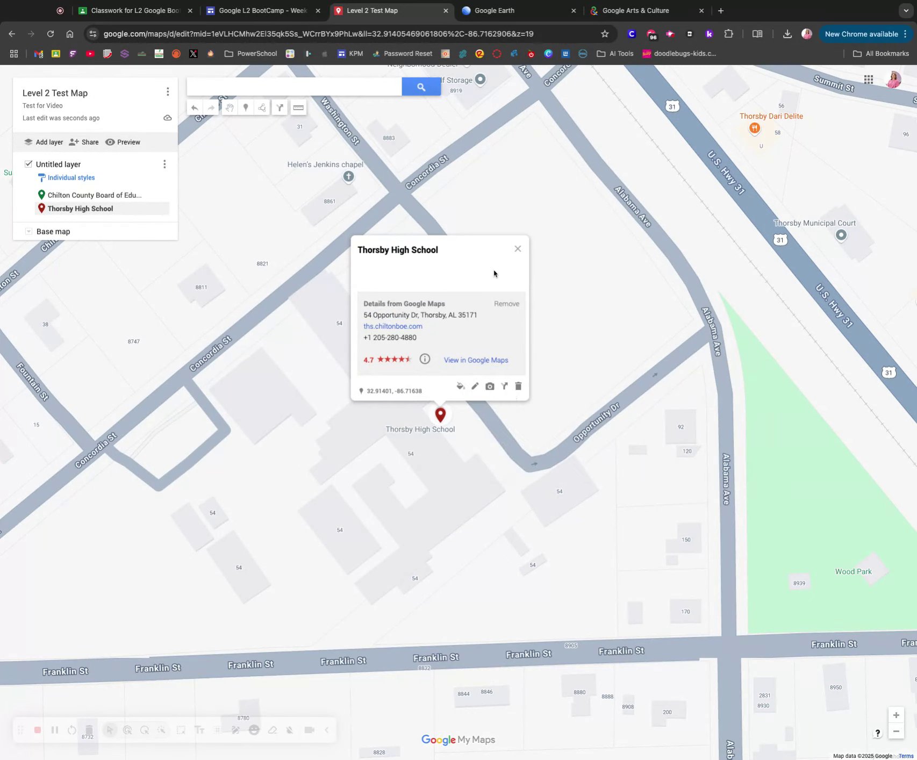
{"action": "left_click", "coordinate": [506, 387]}
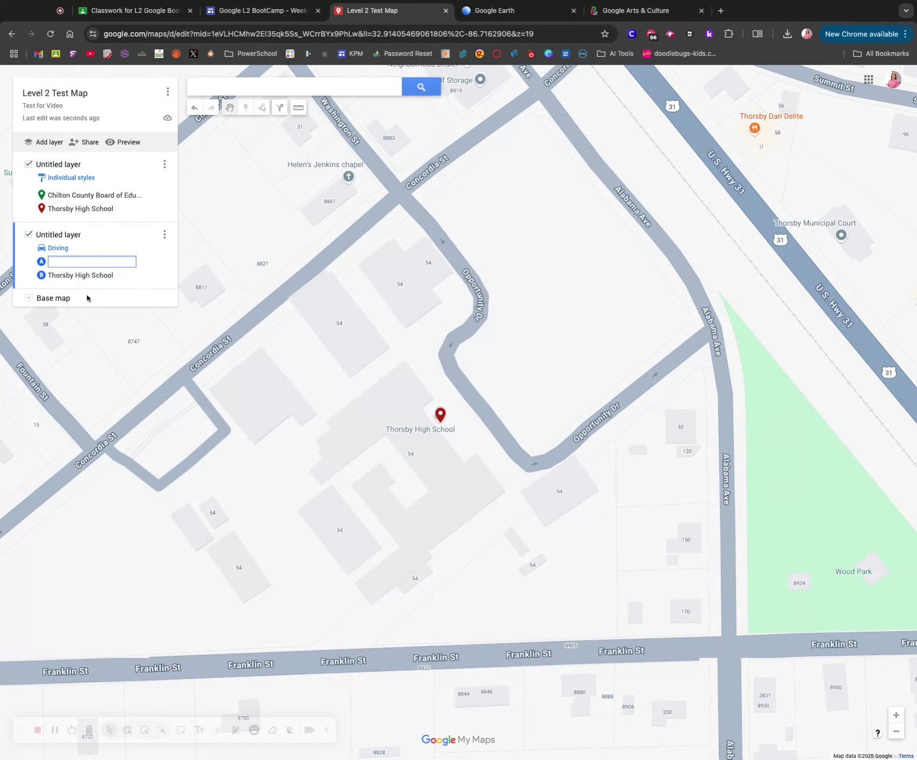
Route driving directions from Chilton County Board of Education to Thorsby High School, then add an empty layer.
{"action": "left_click", "coordinate": [94, 195]}
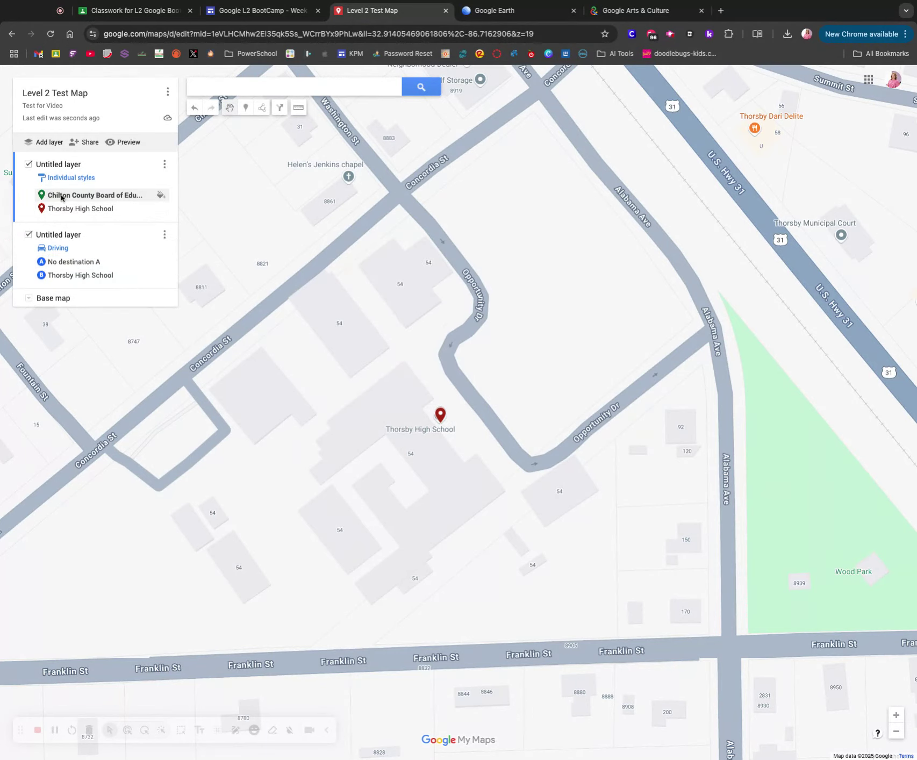
{"action": "left_click", "coordinate": [86, 267]}
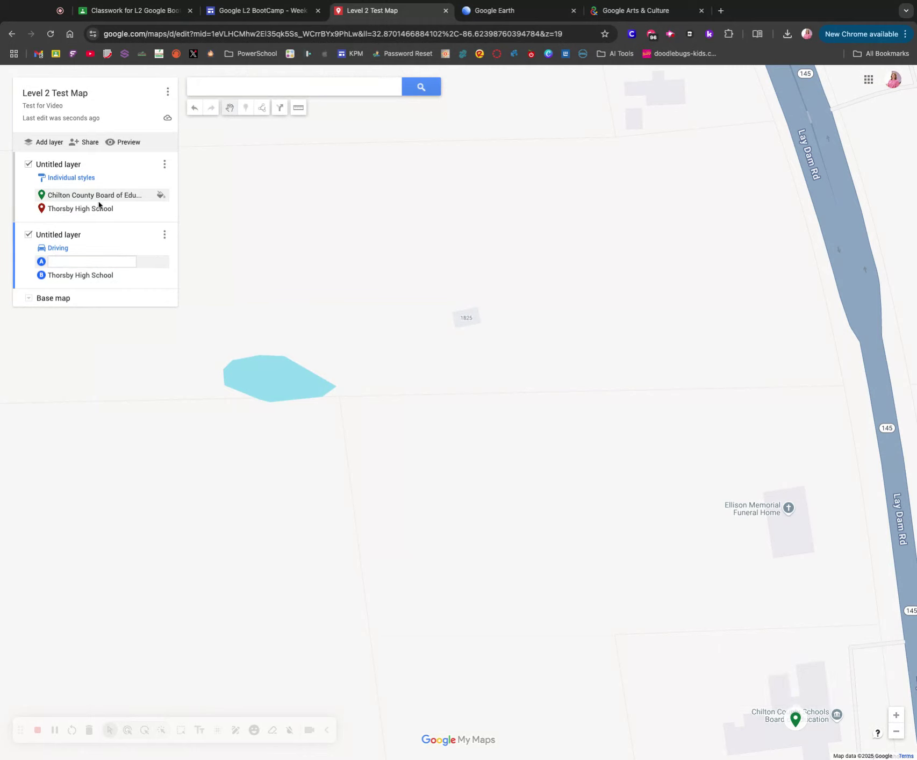
{"action": "left_click", "coordinate": [74, 262]}
{"action": "type", "text": "Ch"}
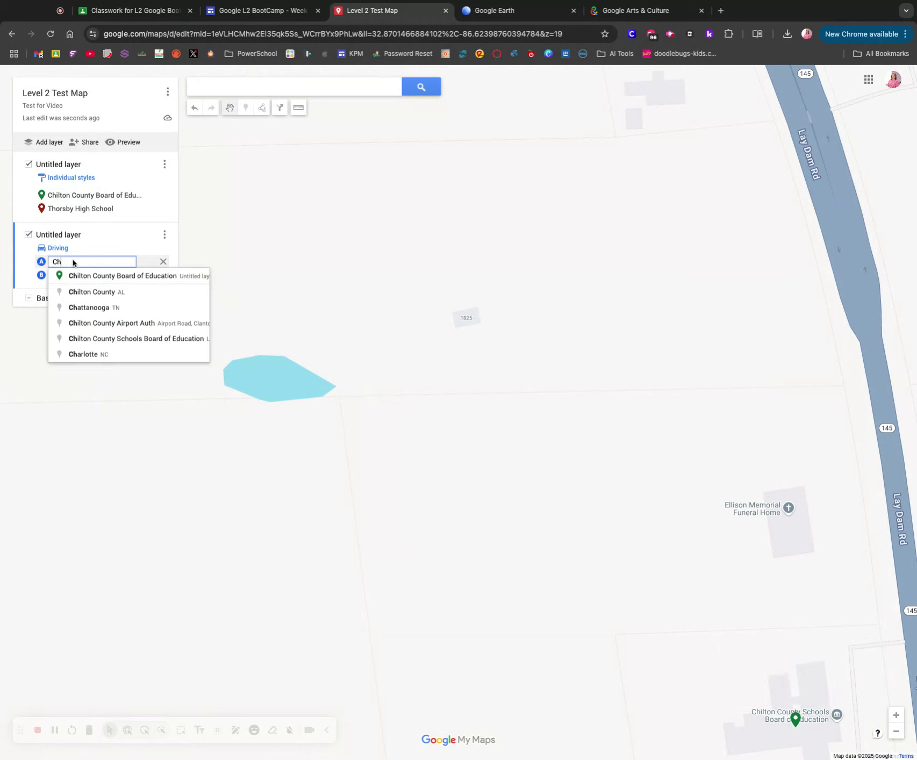
{"action": "left_click", "coordinate": [82, 276]}
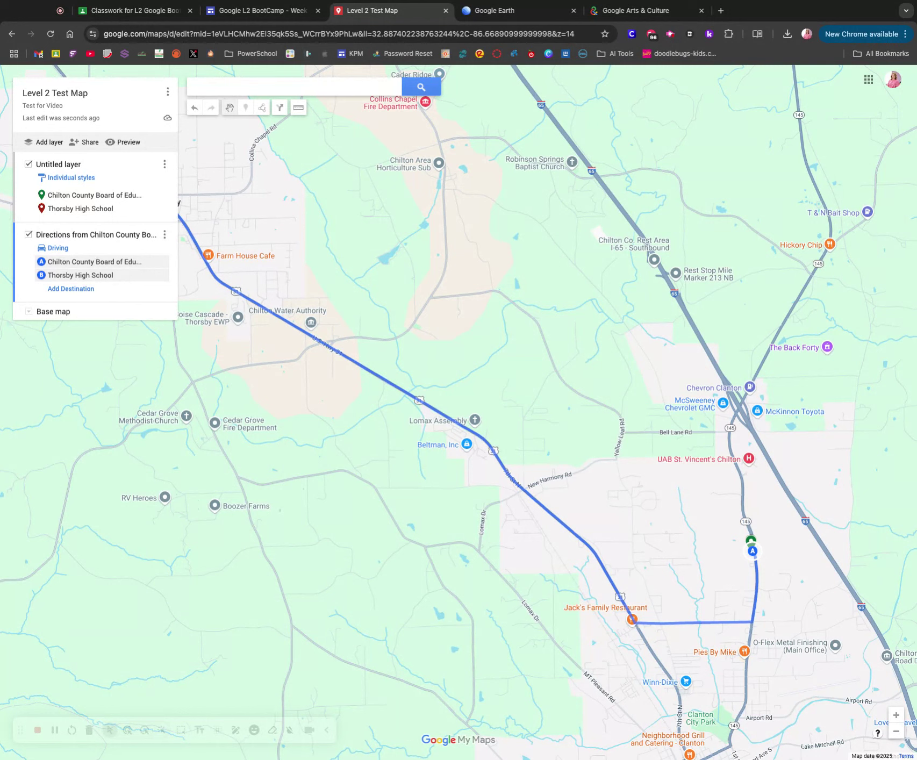
{"action": "left_click", "coordinate": [46, 142]}
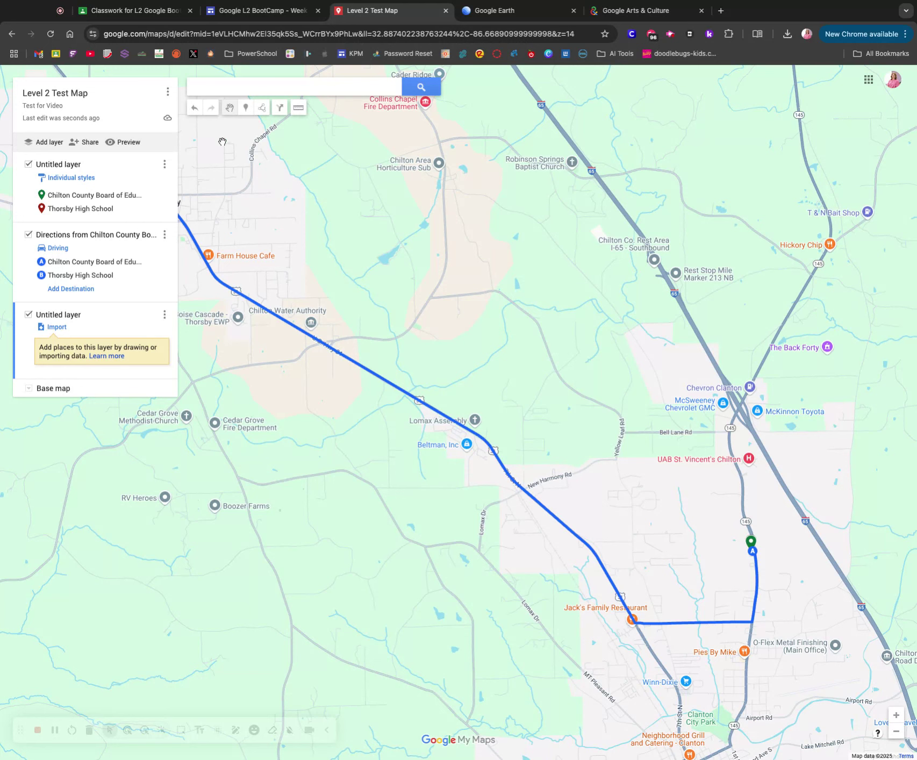
Delete the driving-directions layer and its route from the map.
{"action": "left_click", "coordinate": [81, 198]}
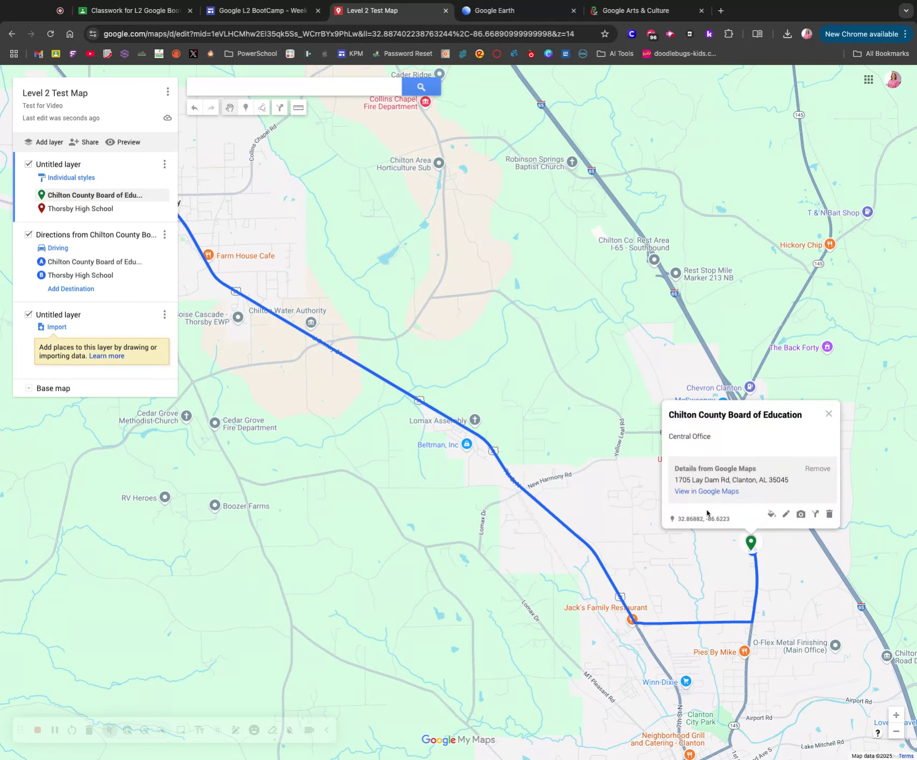
{"action": "left_click", "coordinate": [164, 235]}
{"action": "left_click", "coordinate": [193, 261]}
Open the Chilton County Board of Education place in Google Maps in a new tab.
{"action": "left_click", "coordinate": [829, 414]}
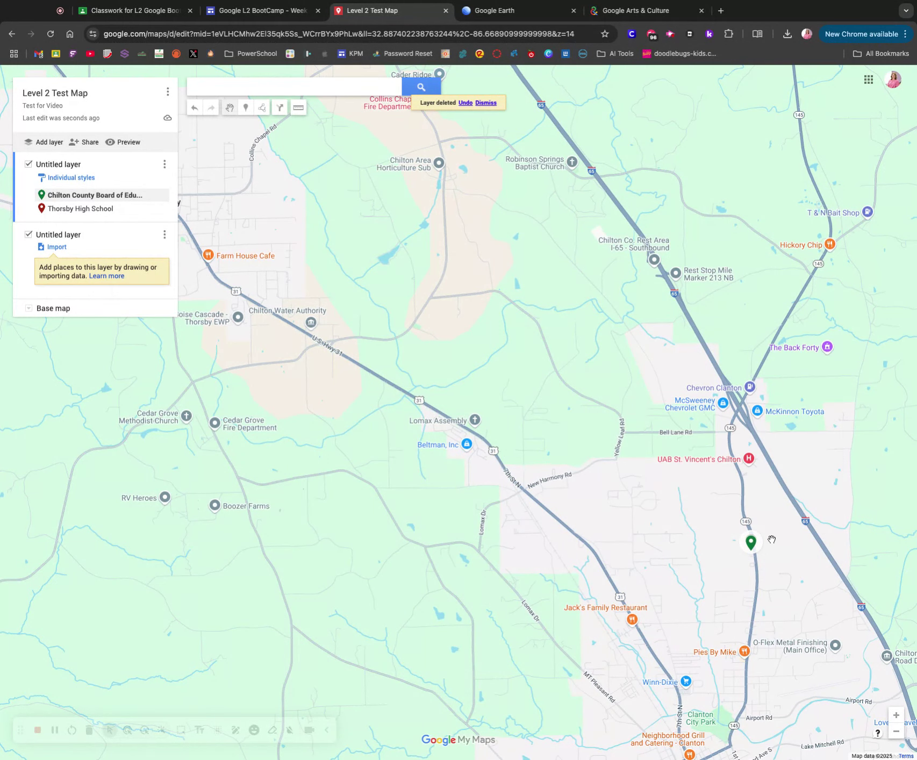
{"action": "left_click", "coordinate": [751, 544]}
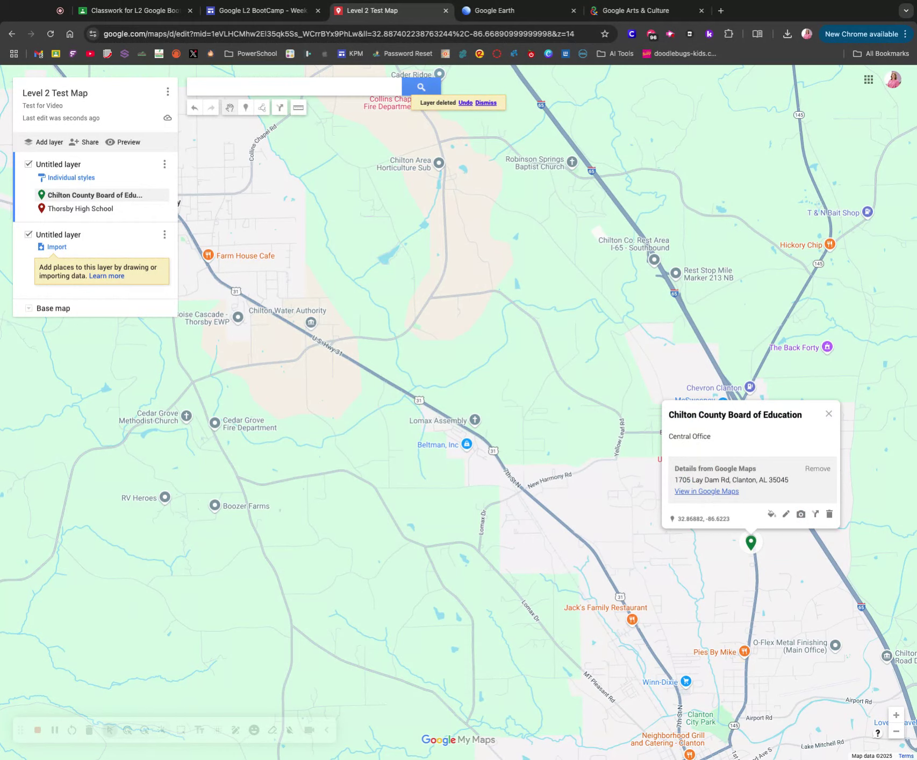
{"action": "left_click", "coordinate": [707, 491]}
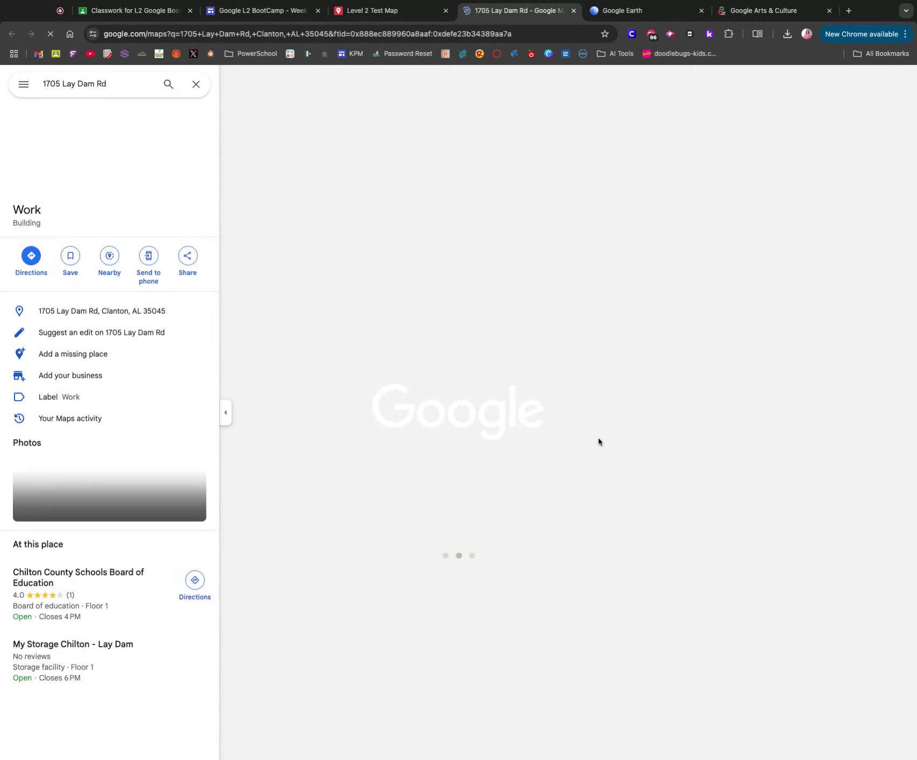
Close the place details panel to reveal the satellite map around Lay Dam Rd.
{"action": "left_click", "coordinate": [196, 83]}
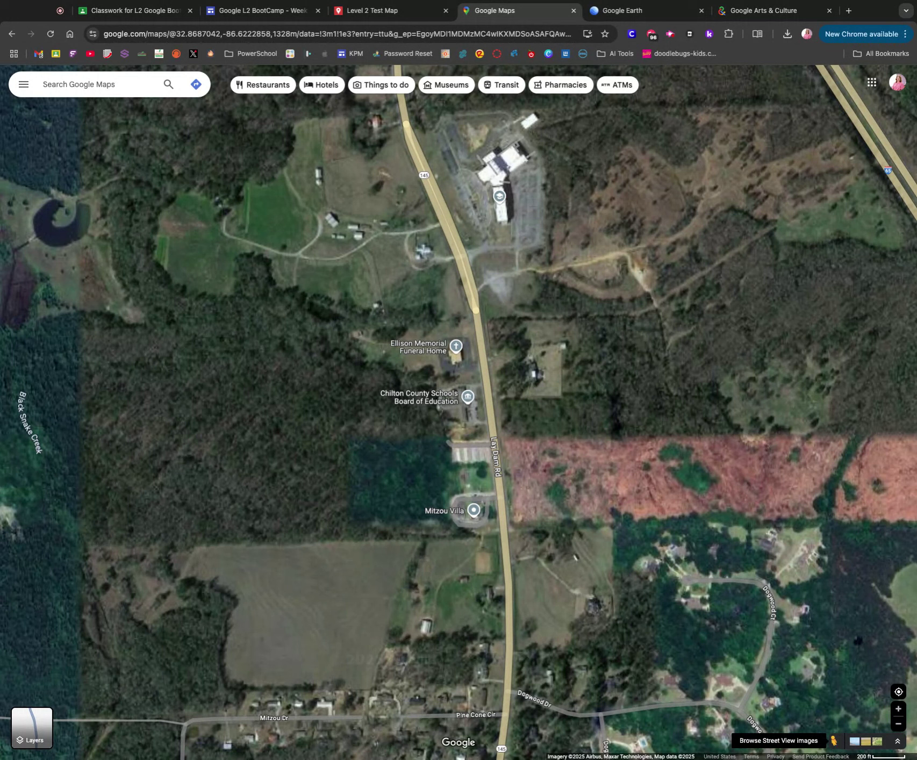
{"action": "left_click", "coordinate": [833, 741]}
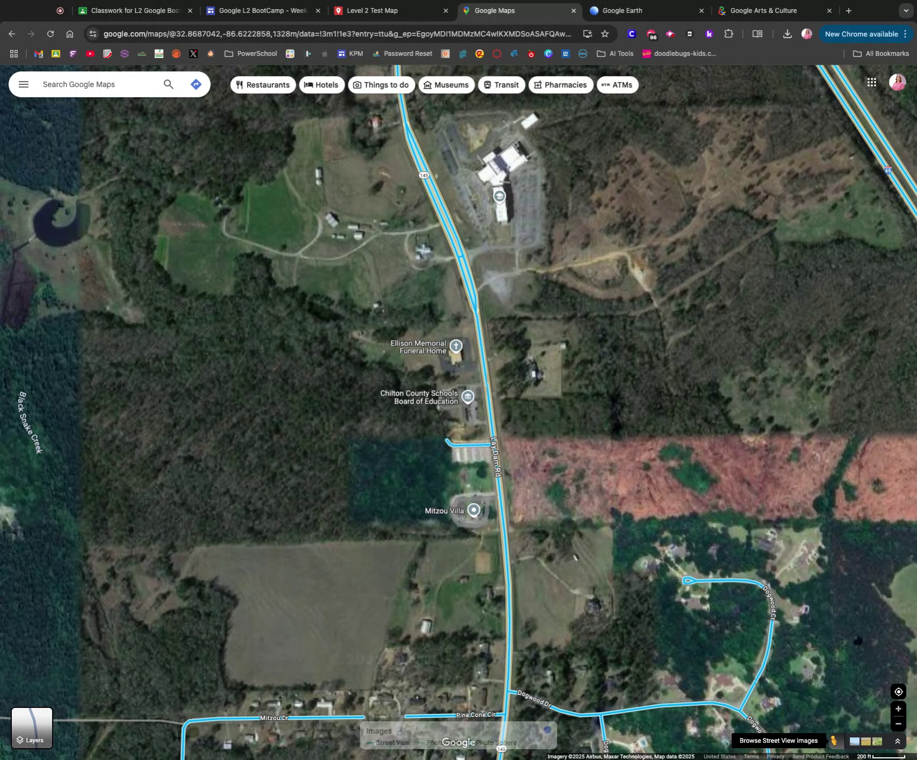
{"action": "left_click", "coordinate": [453, 370]}
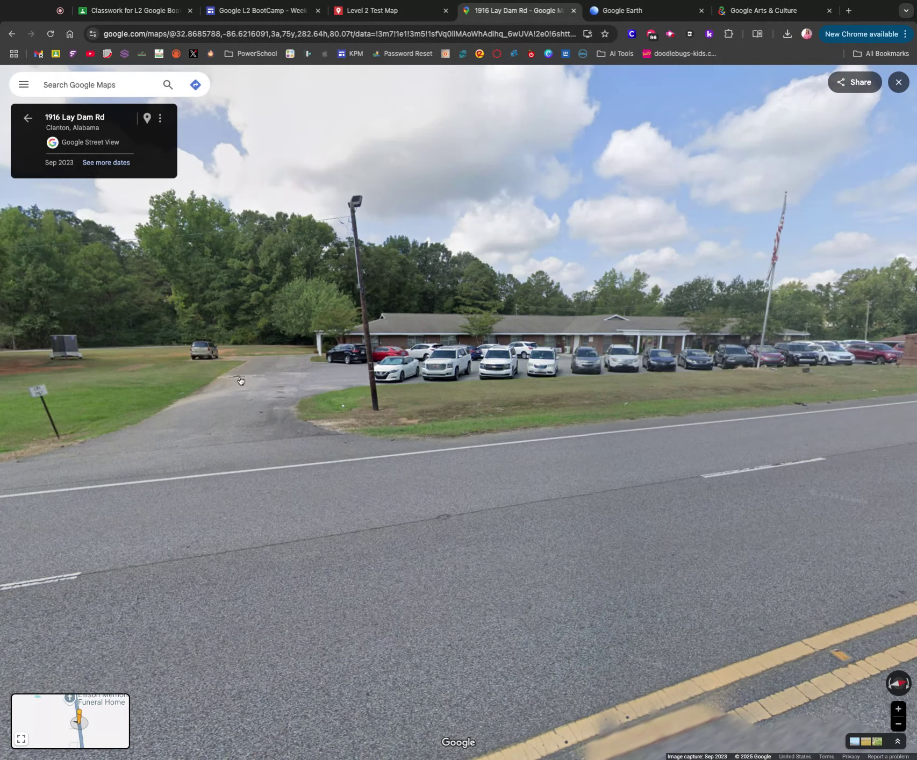
{"action": "left_click_drag", "start_coordinate": [239, 378], "coordinate": [538, 387]}
{"action": "left_click", "coordinate": [27, 118]}
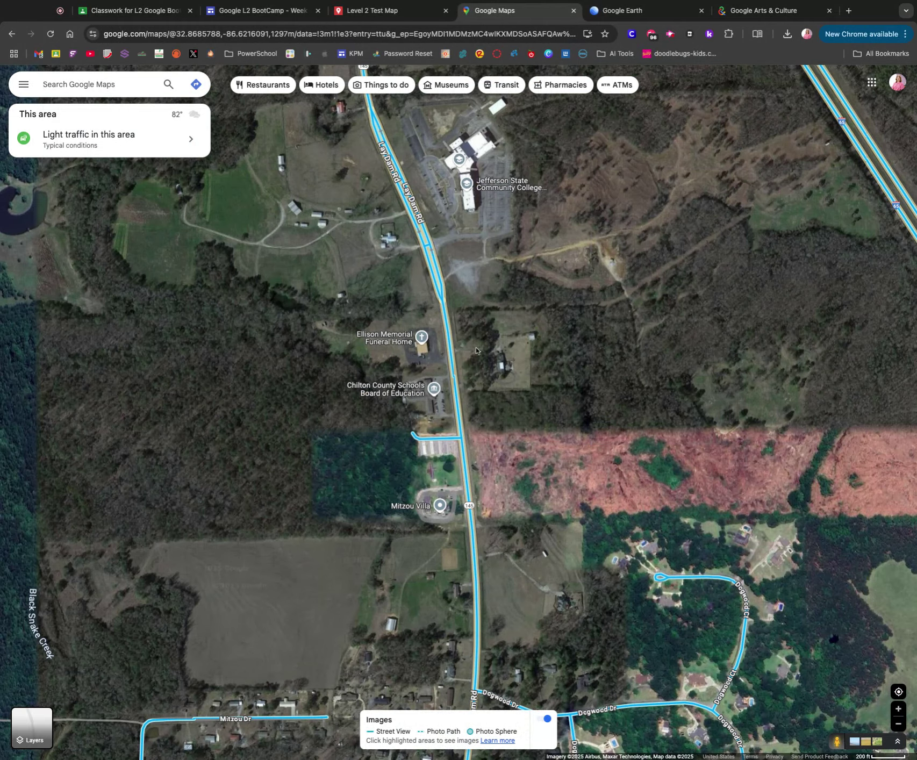